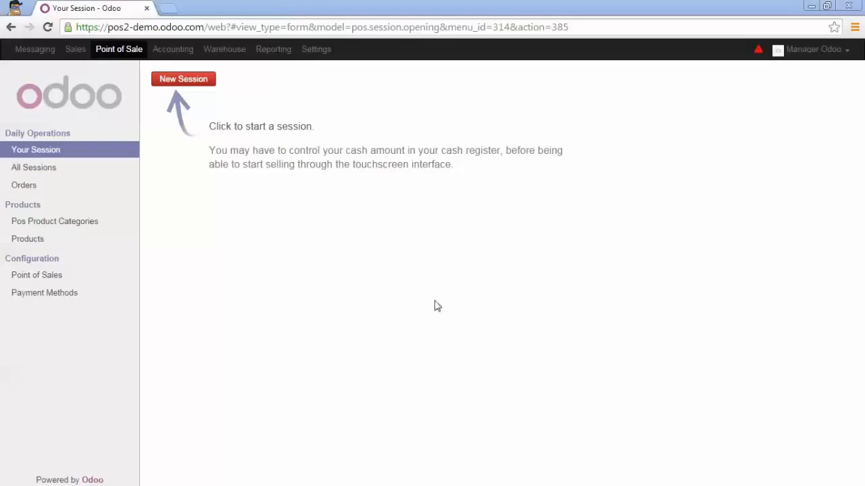
Create a point of sale product category named Fruit Juices and save it
click(82, 226)
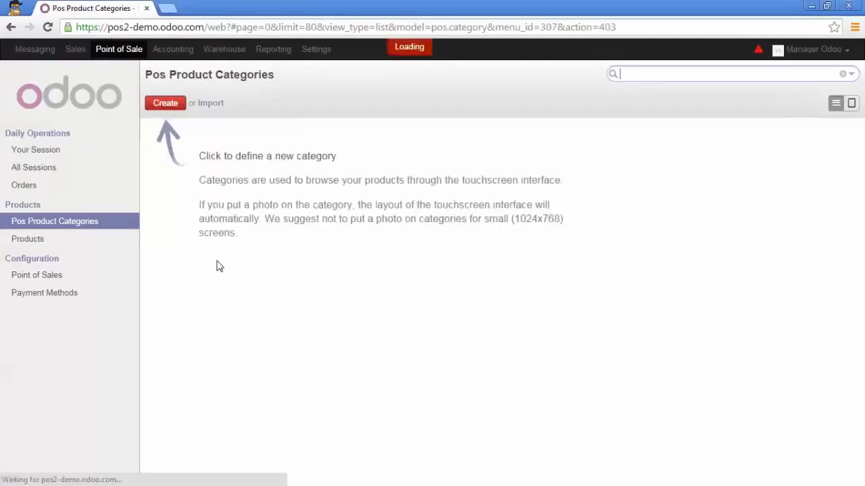
click(171, 107)
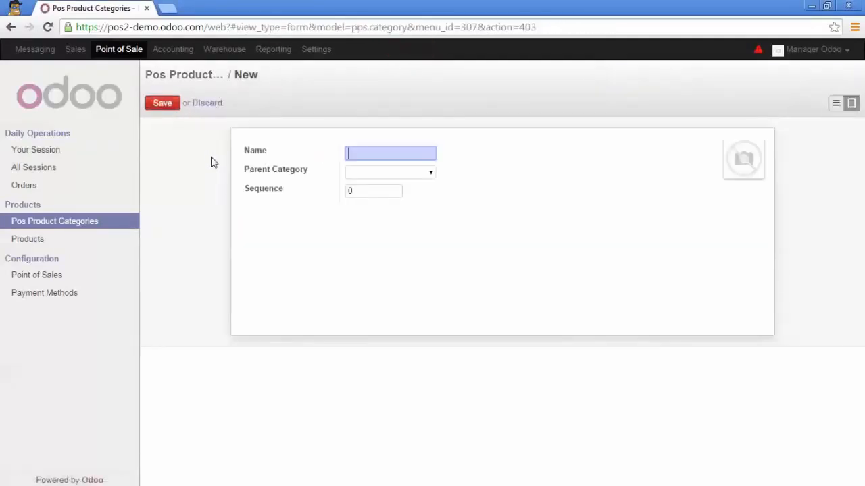
text(Fruit Juices)
click(168, 106)
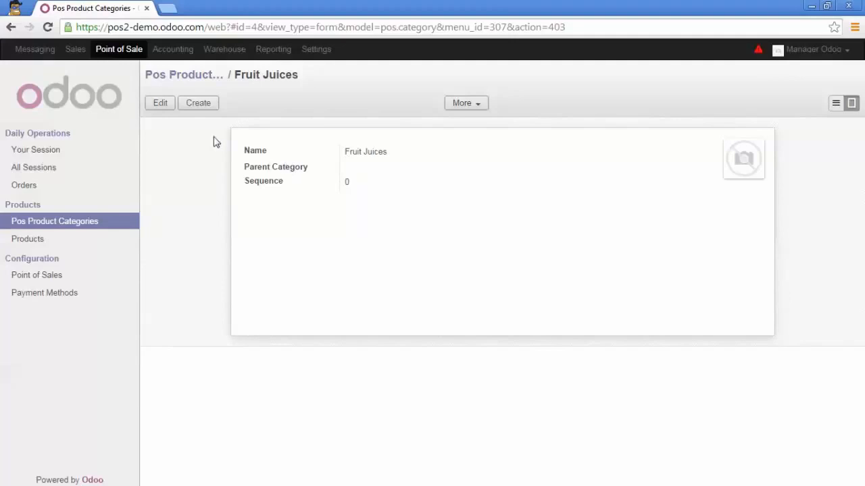
Create a new category Beverages as the parent of Fruit Juices, save, and return to the category list
click(163, 105)
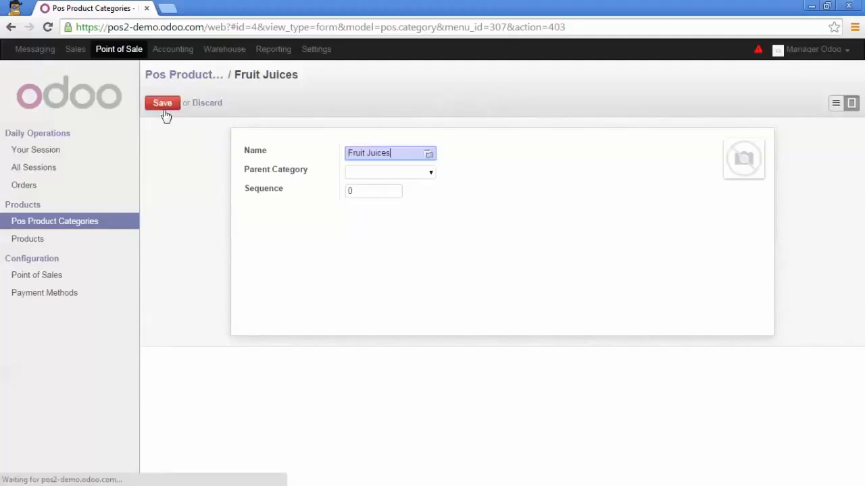
click(427, 175)
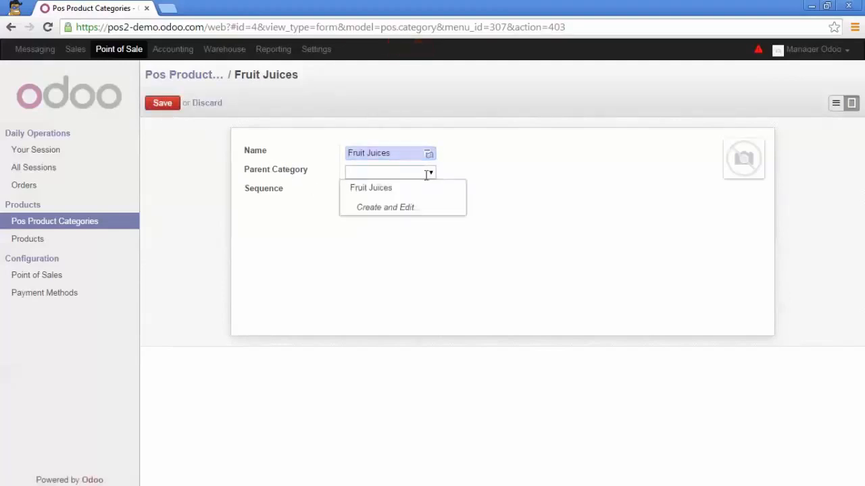
click(406, 208)
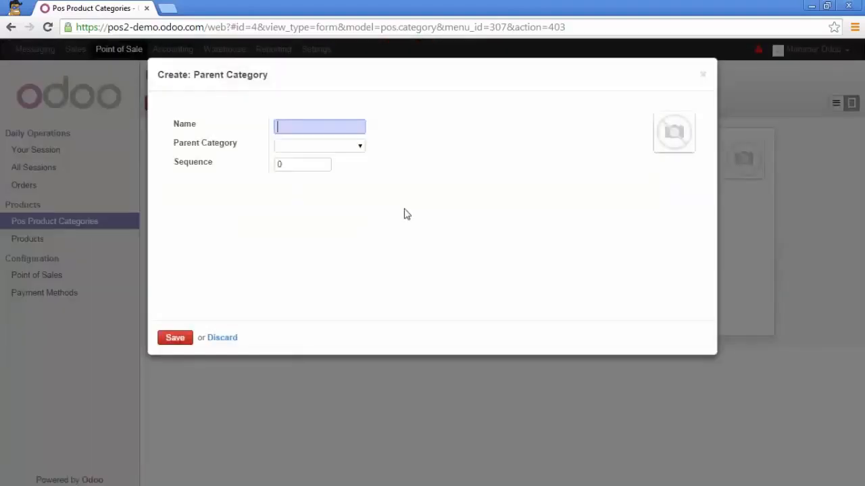
text(Beverages)
click(186, 337)
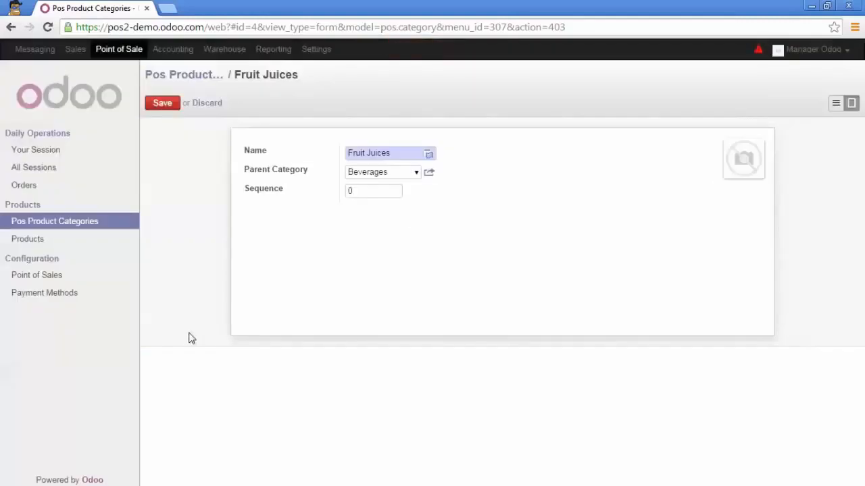
click(164, 106)
click(207, 74)
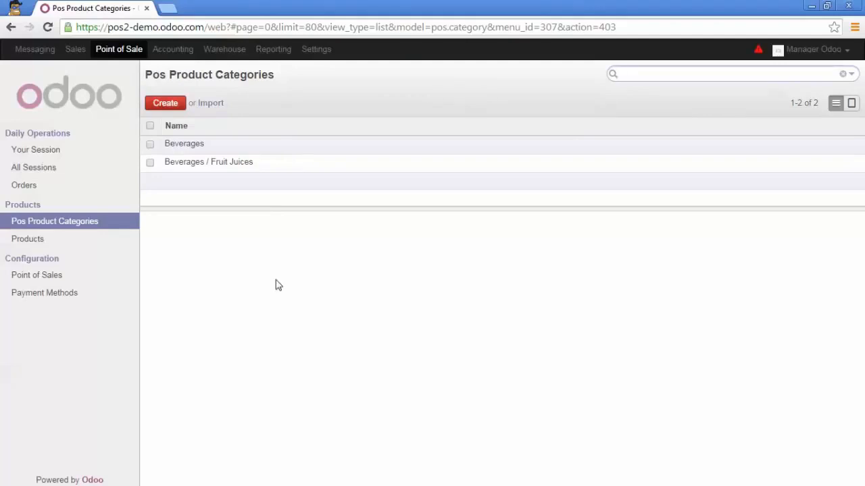
Create a new product named Apple Juice as a Stockable Product with a sale price of 2.99
click(76, 242)
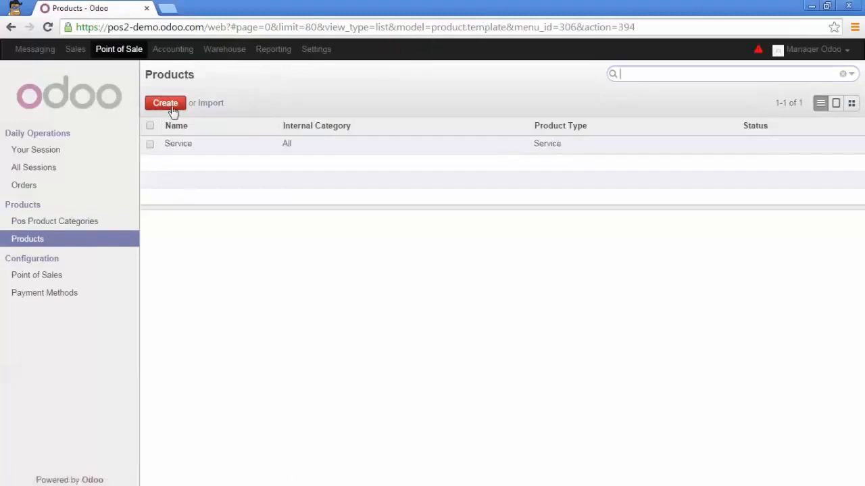
click(168, 106)
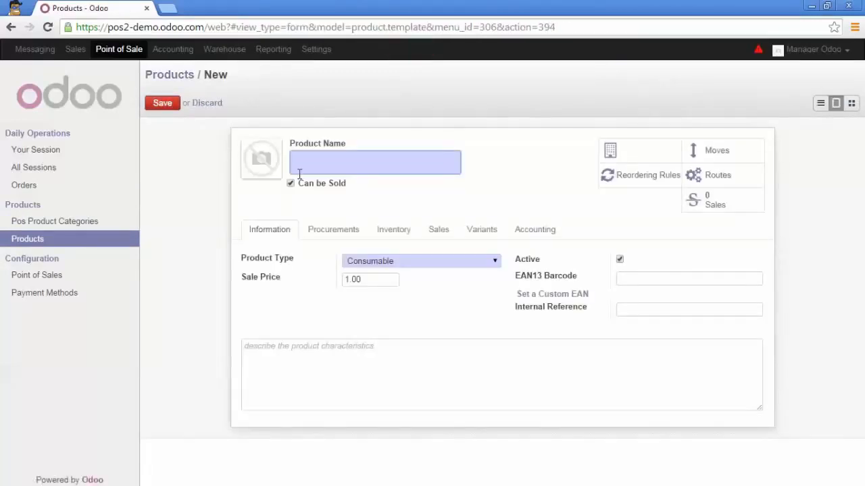
text(Apple Juice)
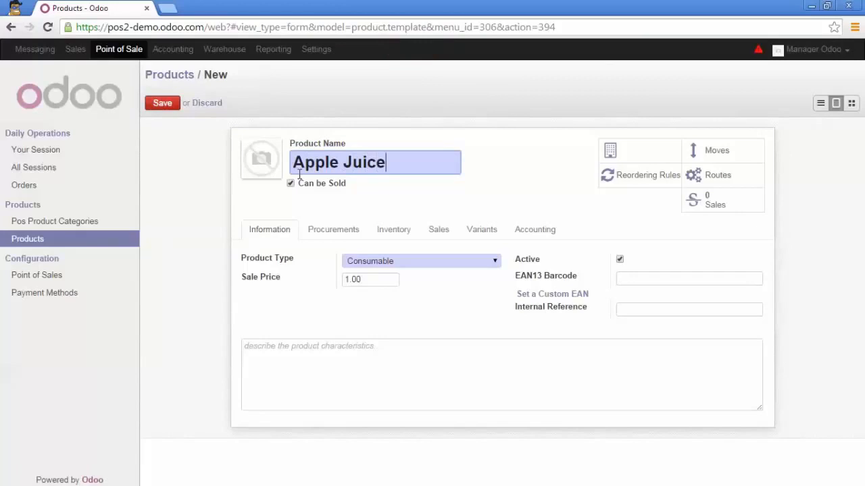
click(368, 263)
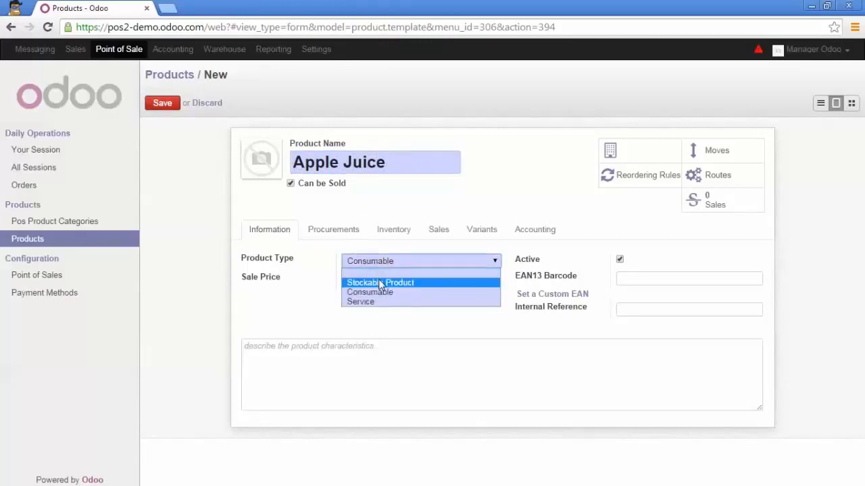
click(378, 281)
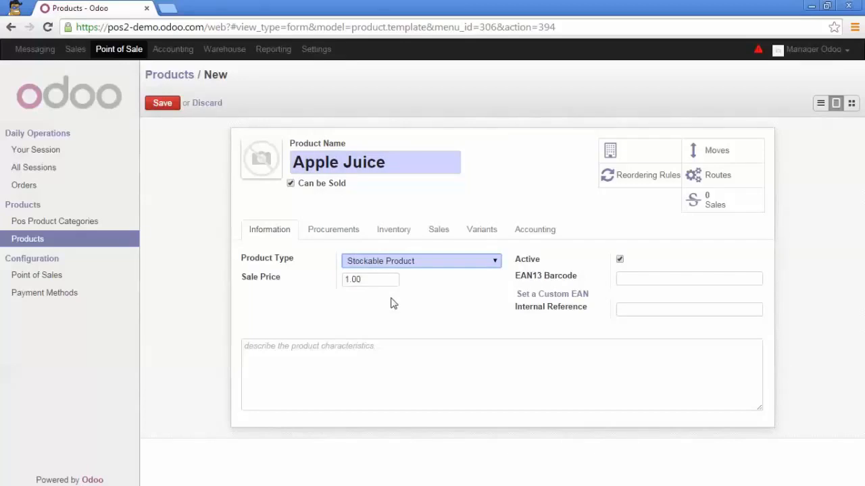
drag(385, 280, 332, 290)
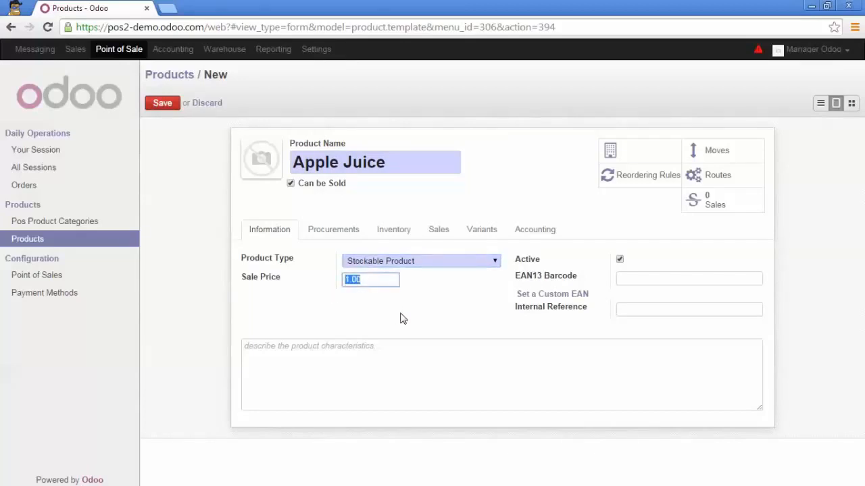
text(2.99)
Set the product's internal reference to 123456 and generate its EAN13 barcode from the custom reference 123456
click(619, 308)
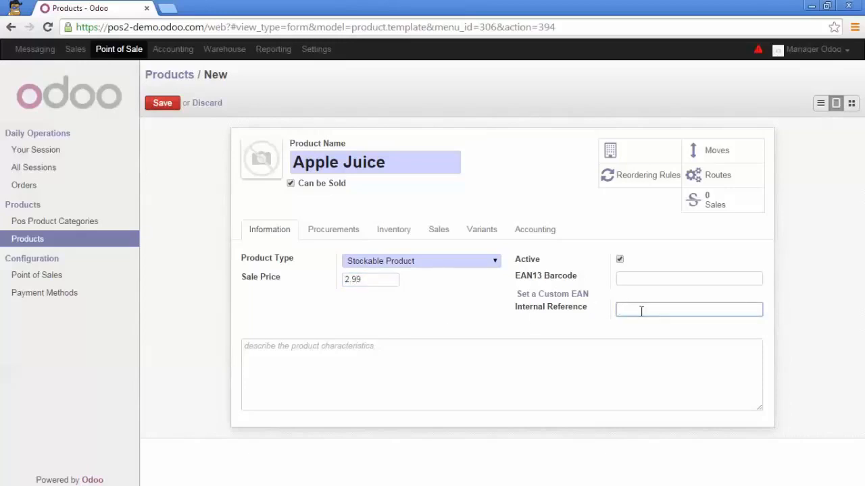
text(123456)
click(575, 298)
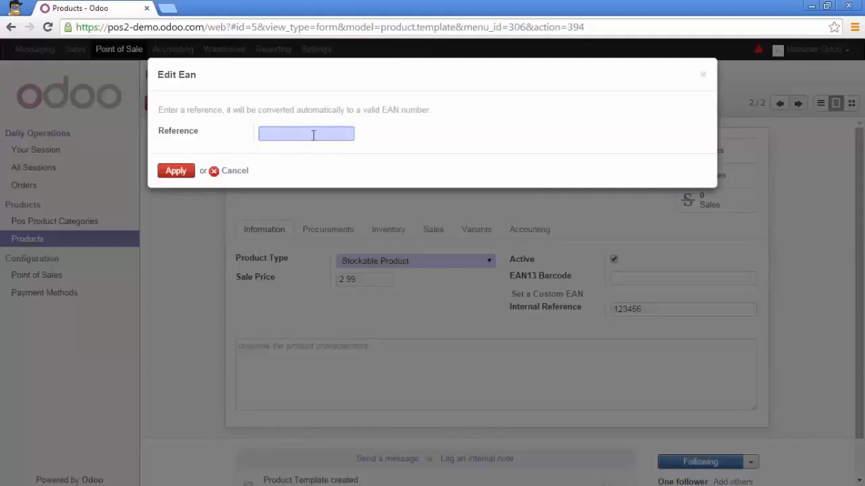
text(123456)
click(188, 172)
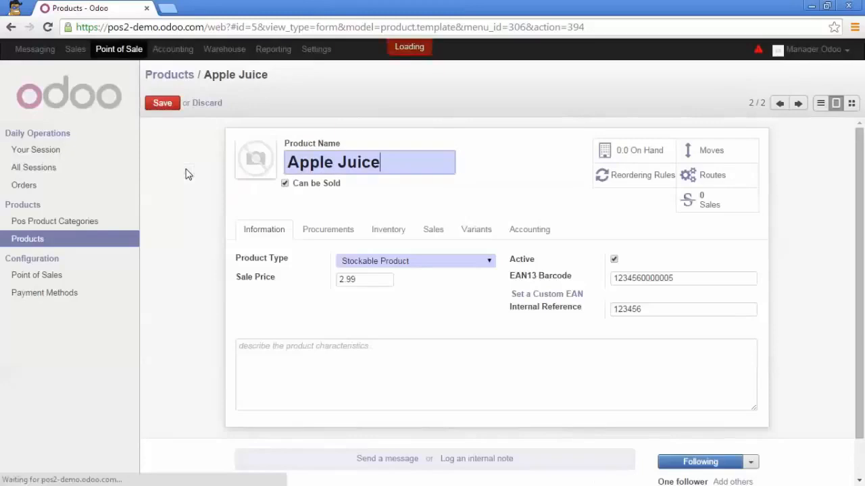
drag(687, 278, 569, 280)
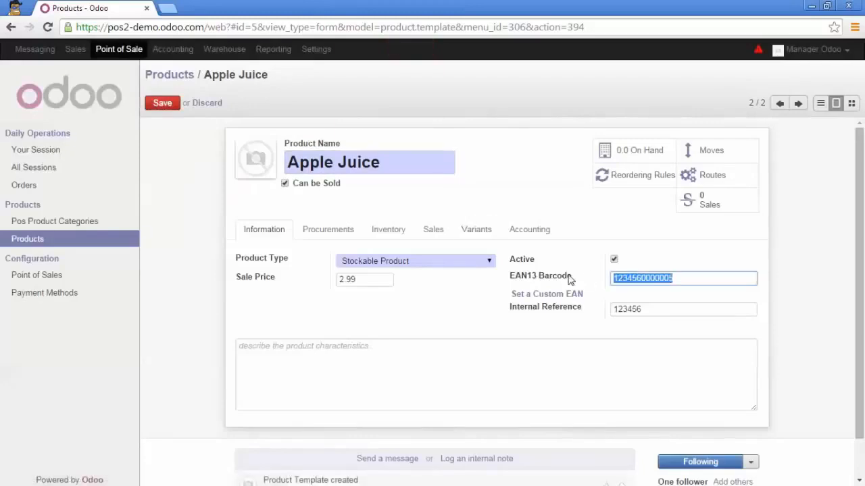
click(685, 277)
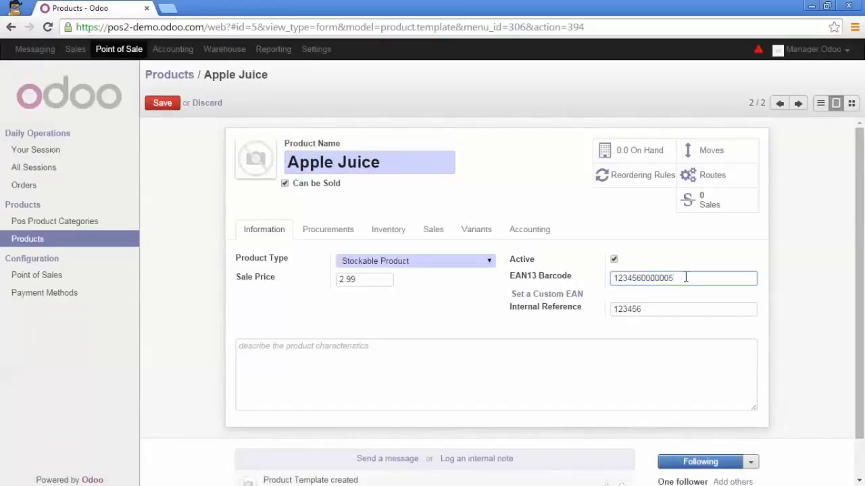
Assign Apple Juice to the point of sale category Beverages / Fruit Juices and save the product
click(433, 238)
scroll(472, 304, down, 3)
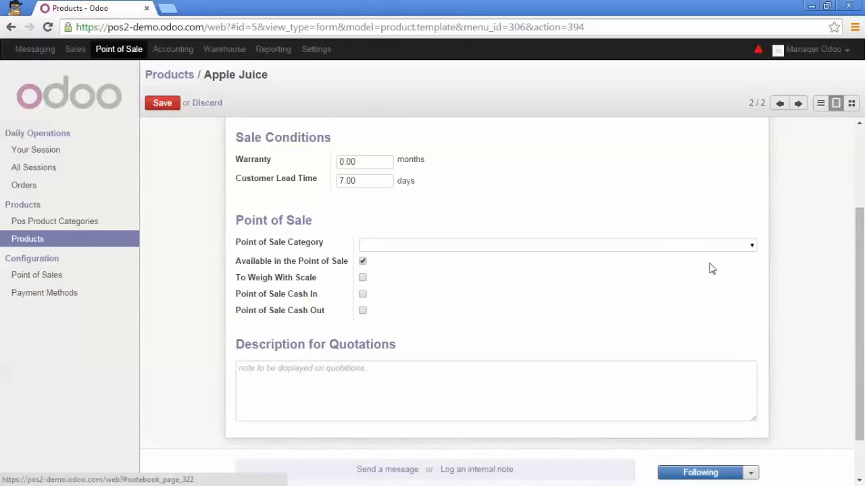
click(752, 247)
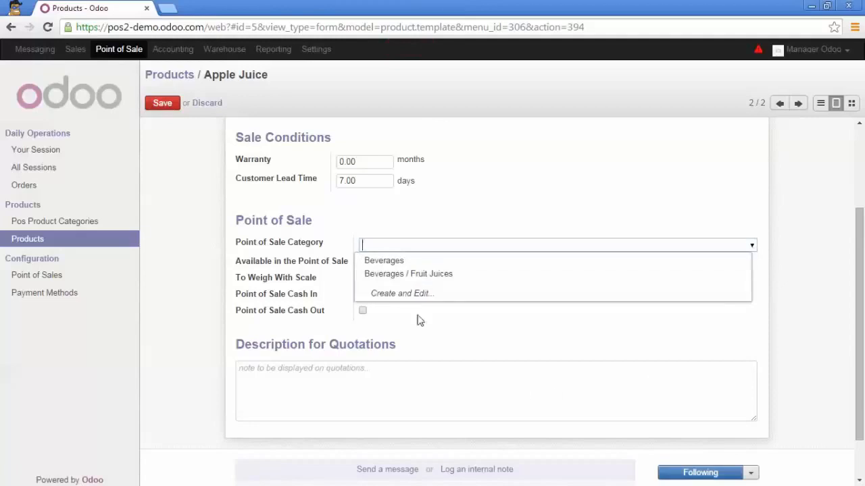
click(393, 274)
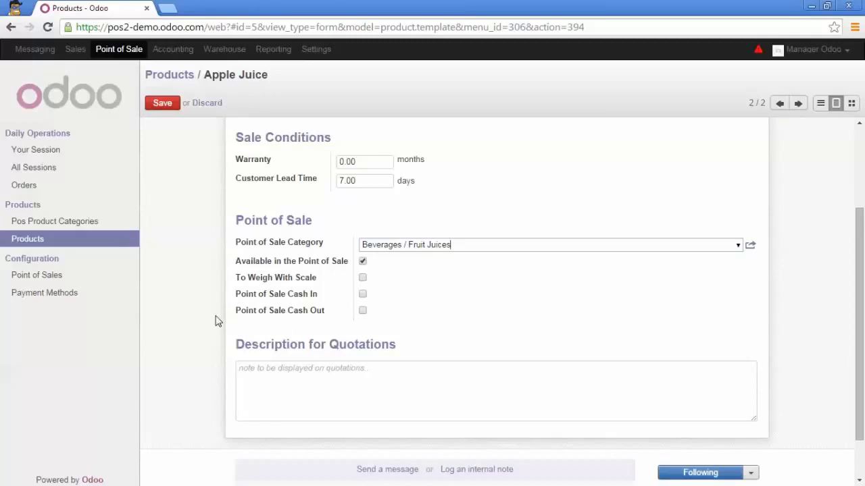
scroll(214, 323, up, 2)
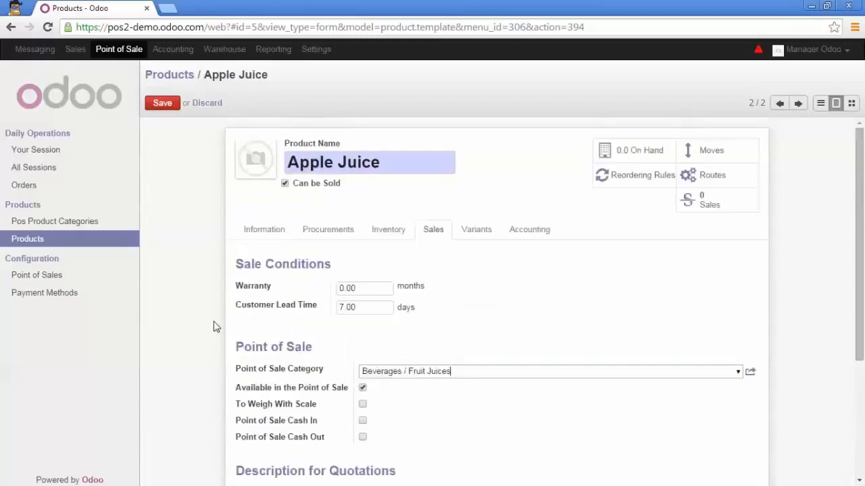
click(162, 104)
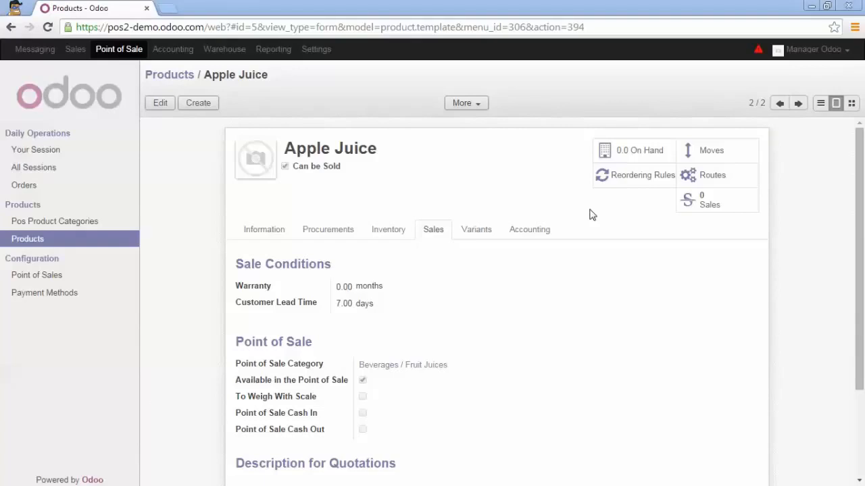
Add the picture Apple Juice.jpg from the POS folder as the product's image and save the product
click(162, 107)
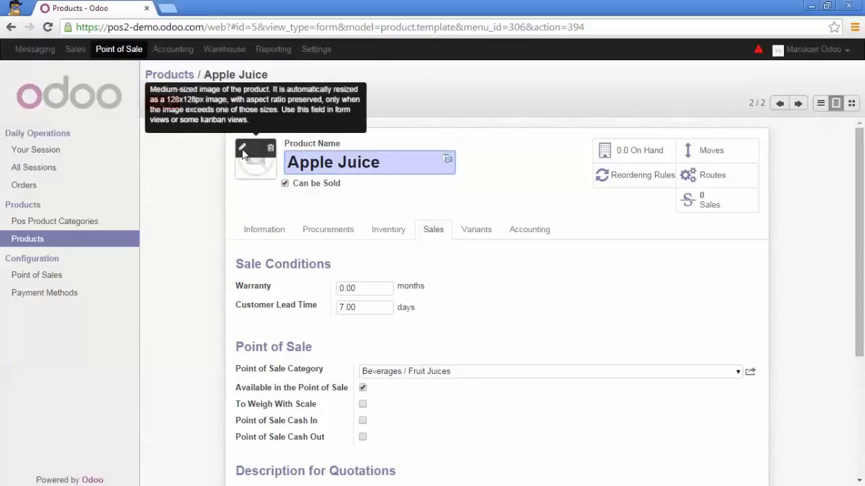
click(243, 149)
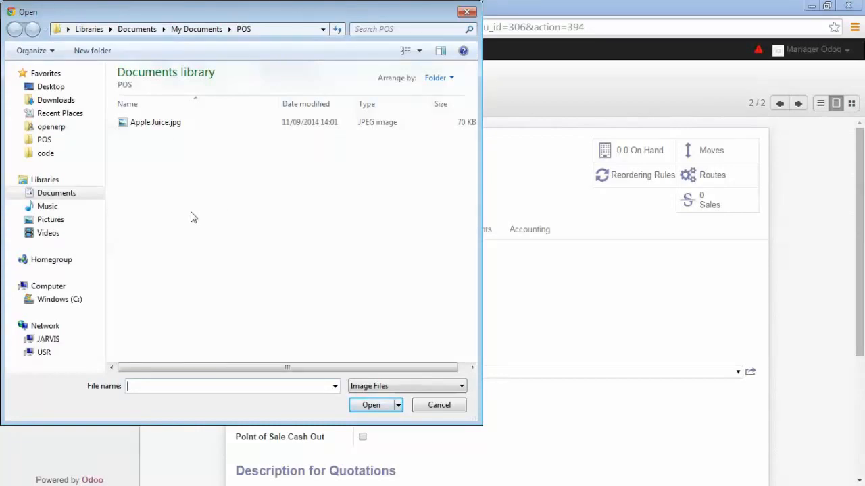
double_click(164, 125)
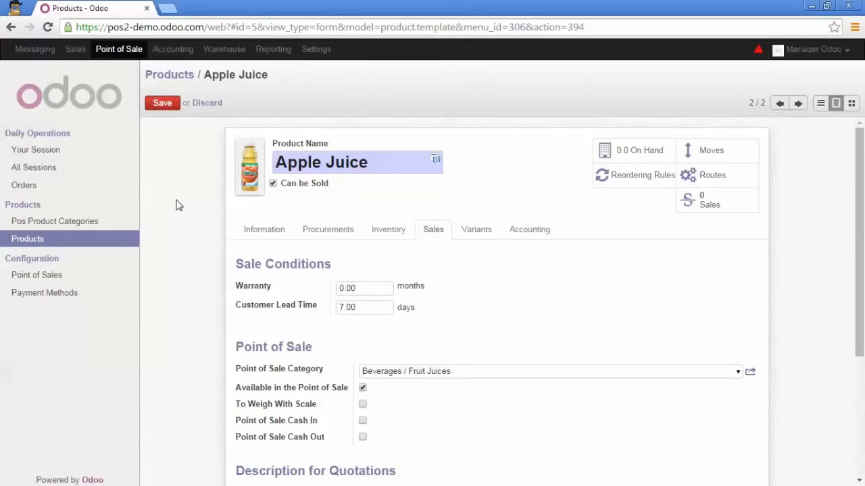
click(163, 105)
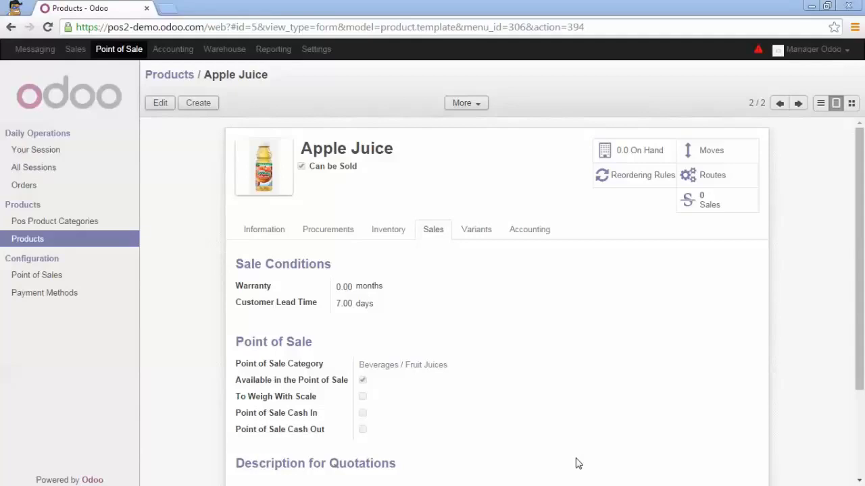
Rename the Main point of sale as Cashier Desk and save its configuration
click(64, 276)
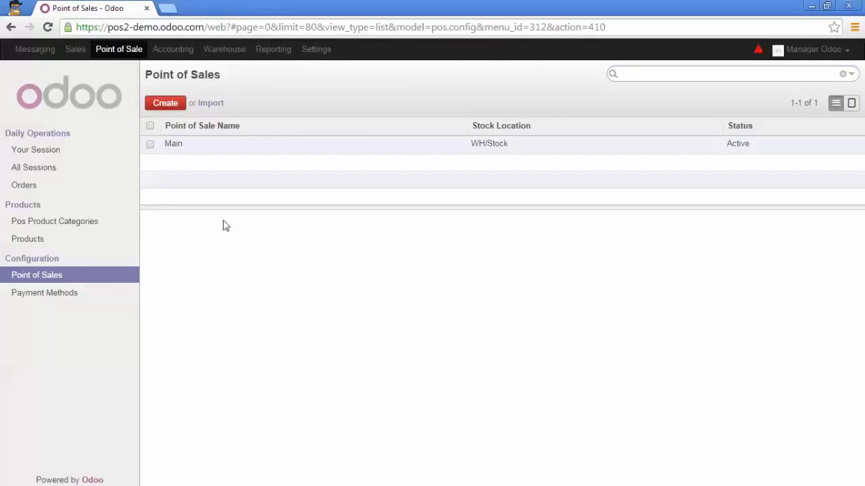
click(217, 150)
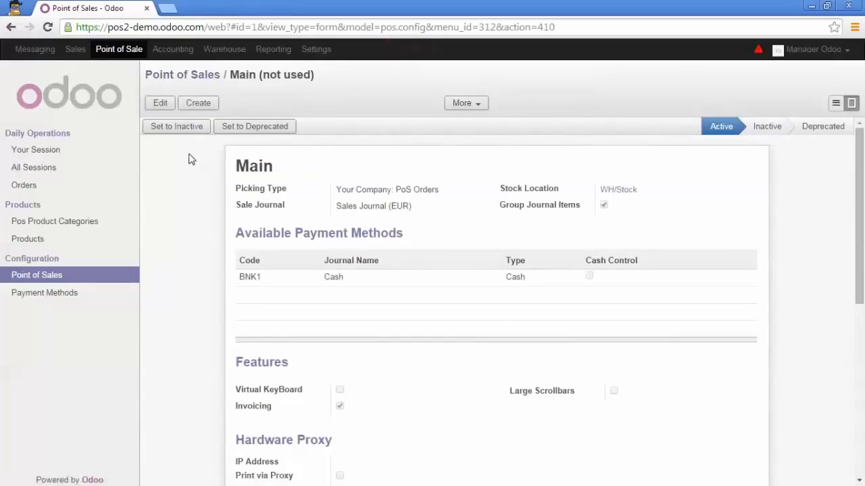
click(159, 104)
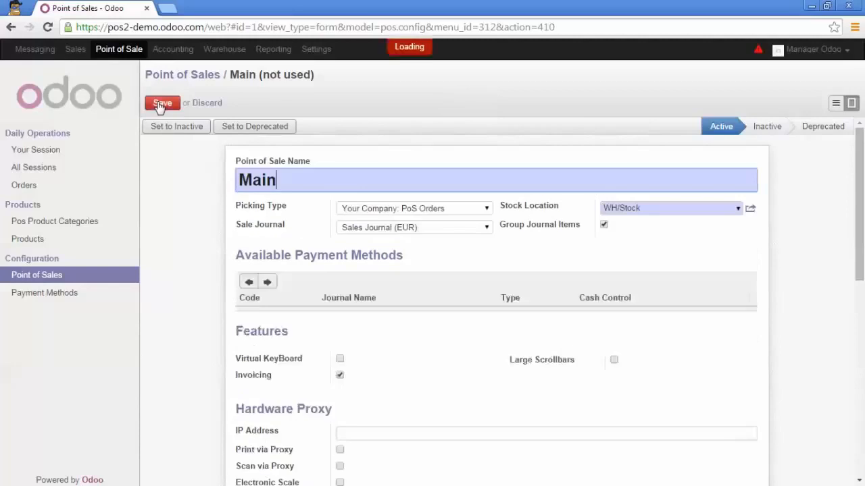
drag(300, 178, 208, 181)
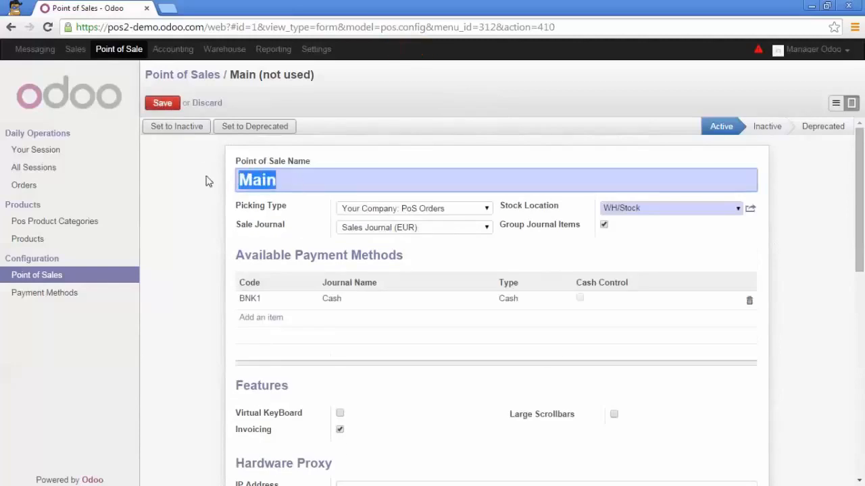
text(CAshi)
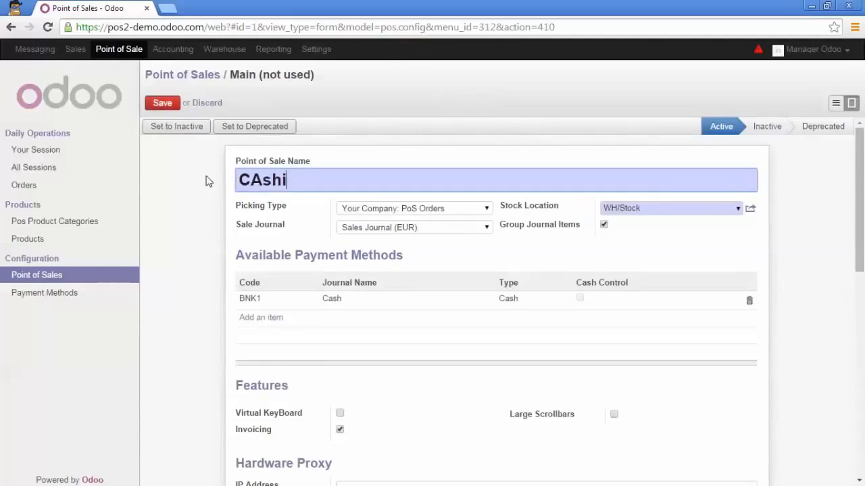
key(BackSpace)
key(BackSpace)
key(BackSpace)
key(BackSpace)
text(ashier Desk)
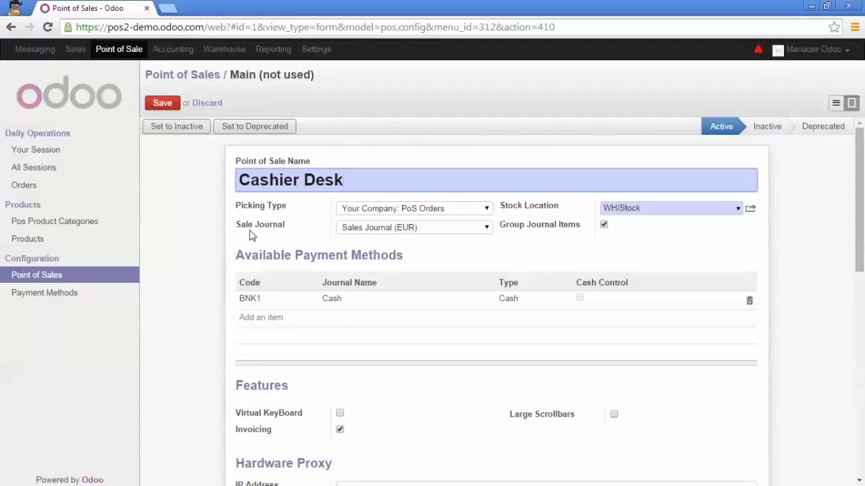
mouse_move(251, 233)
click(169, 105)
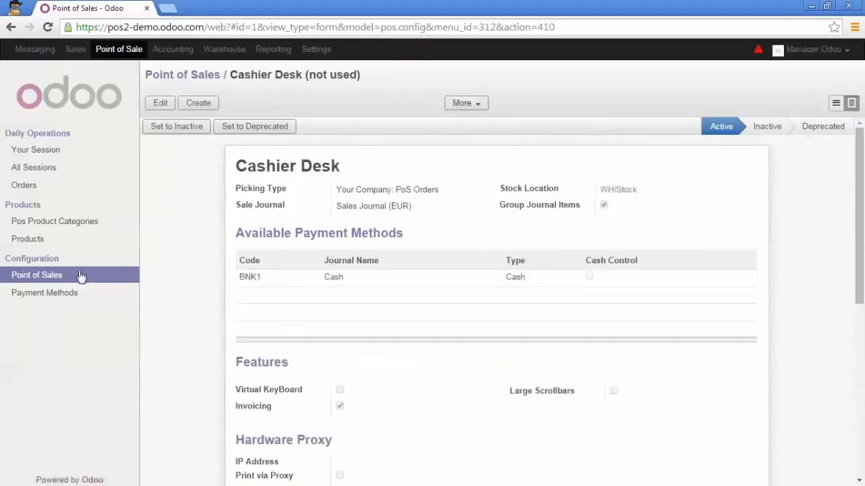
Create a payment method with journal name Credit Card, code CARD and type Bank and Checks
click(73, 296)
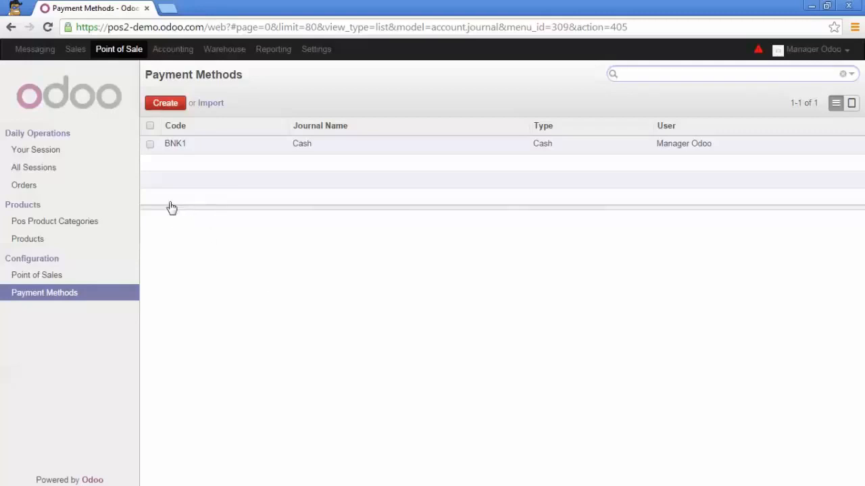
click(166, 103)
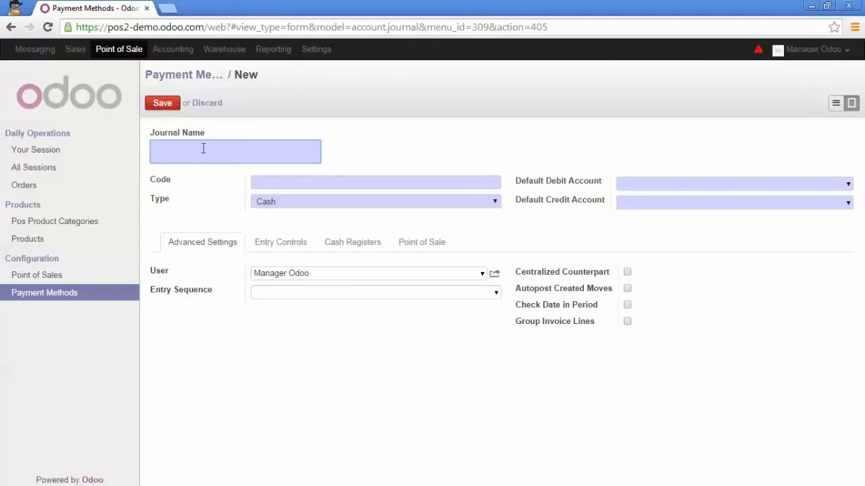
text(Credit Card)
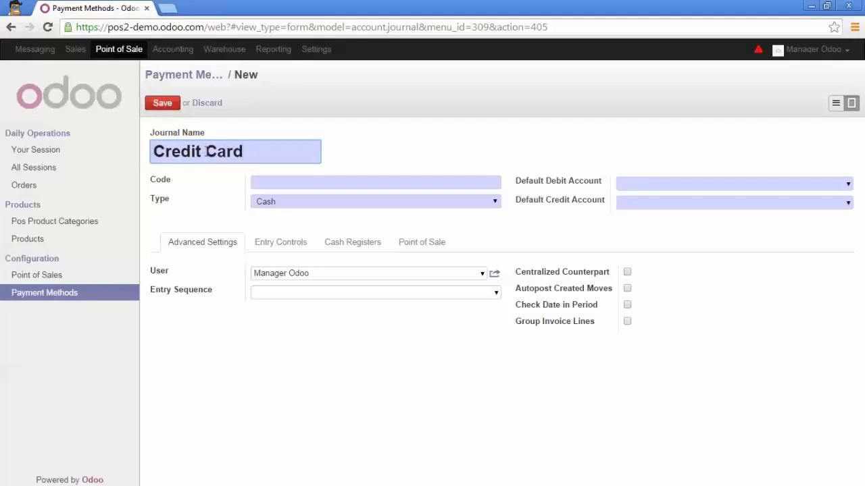
click(266, 184)
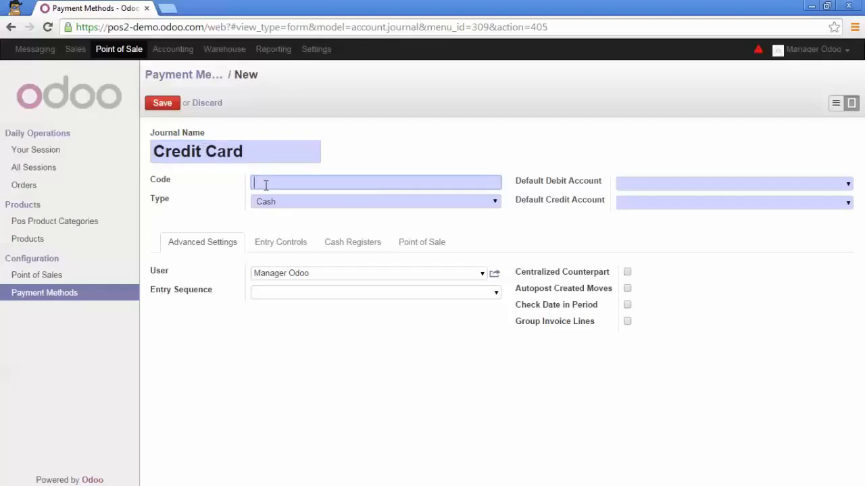
text(CARD)
click(284, 202)
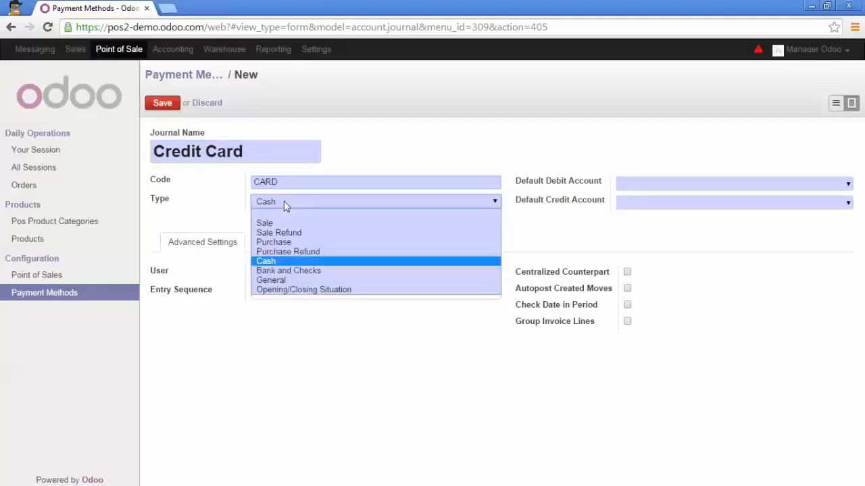
click(319, 270)
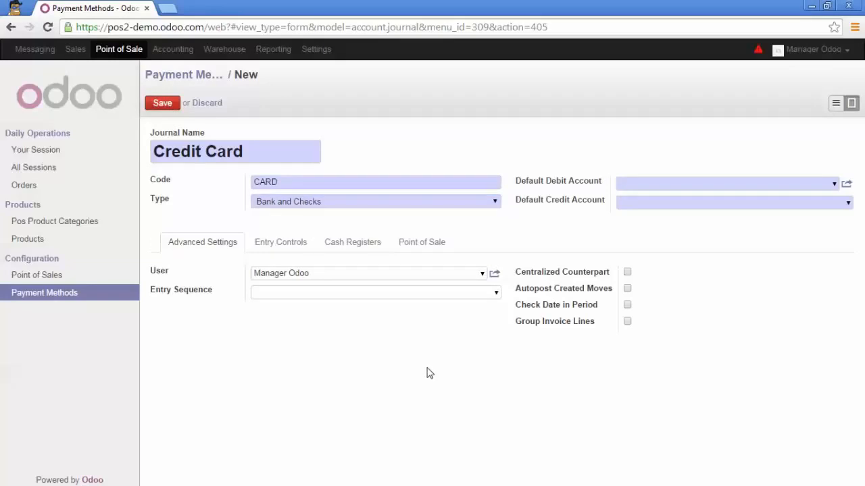
Set the payment method's default debit and default credit accounts to 110403 Credit Card and save it
click(635, 186)
text(card)
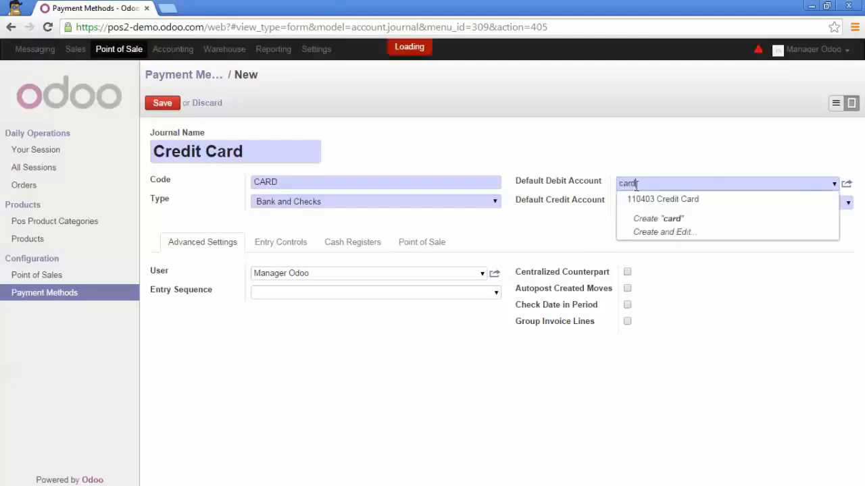
click(648, 200)
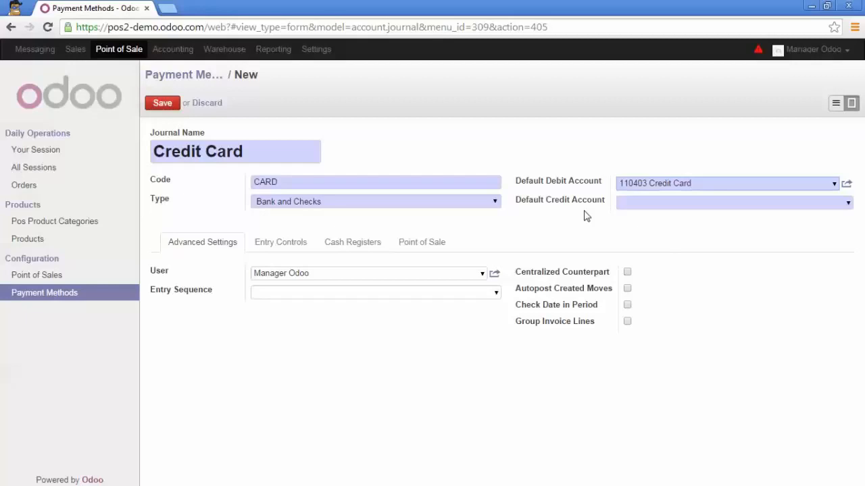
click(630, 205)
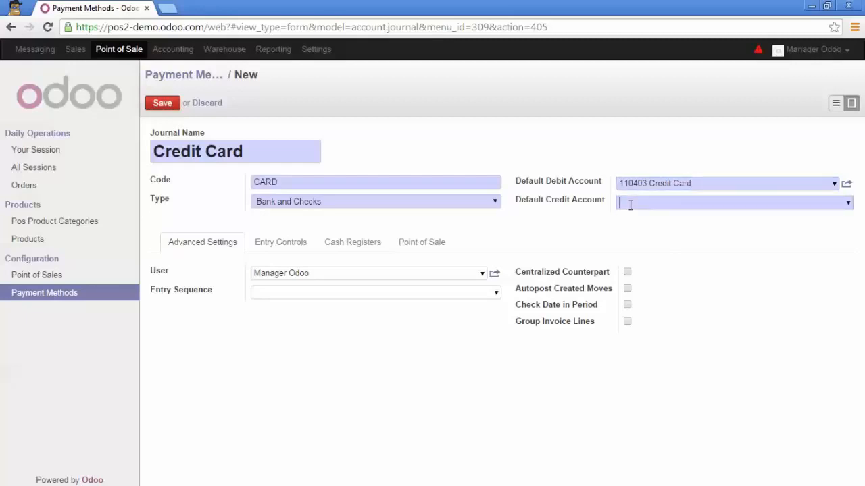
text(110)
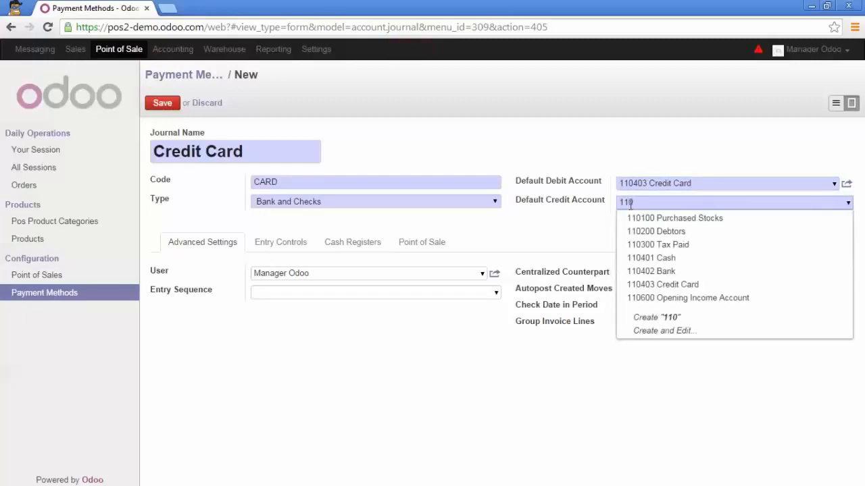
text(403)
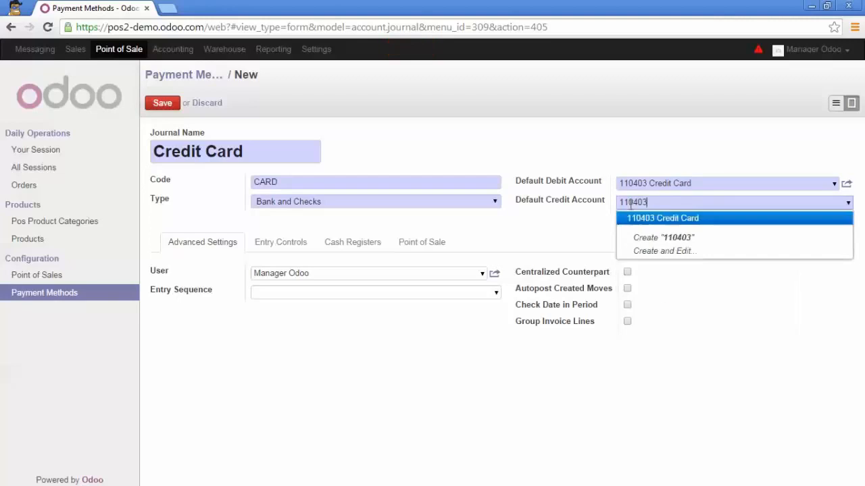
key(Return)
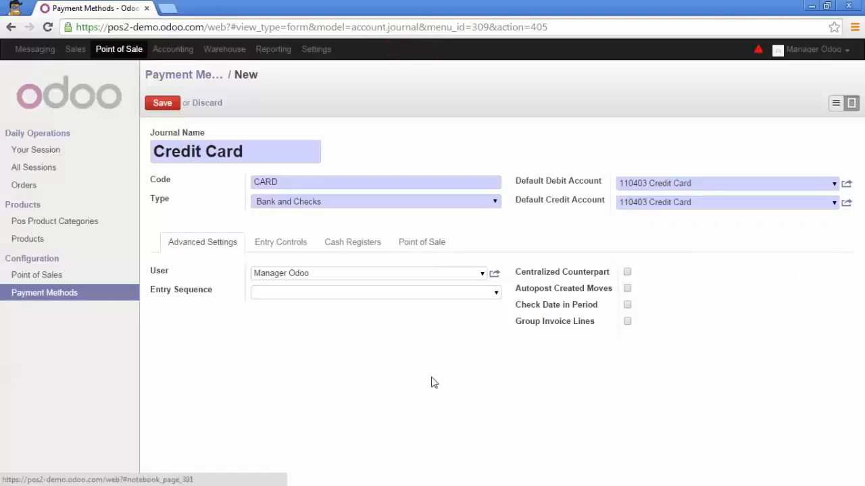
click(425, 243)
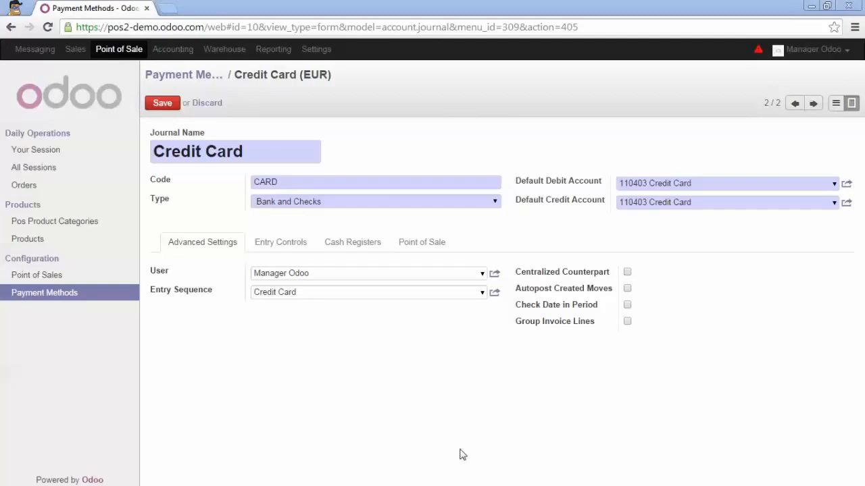
click(167, 103)
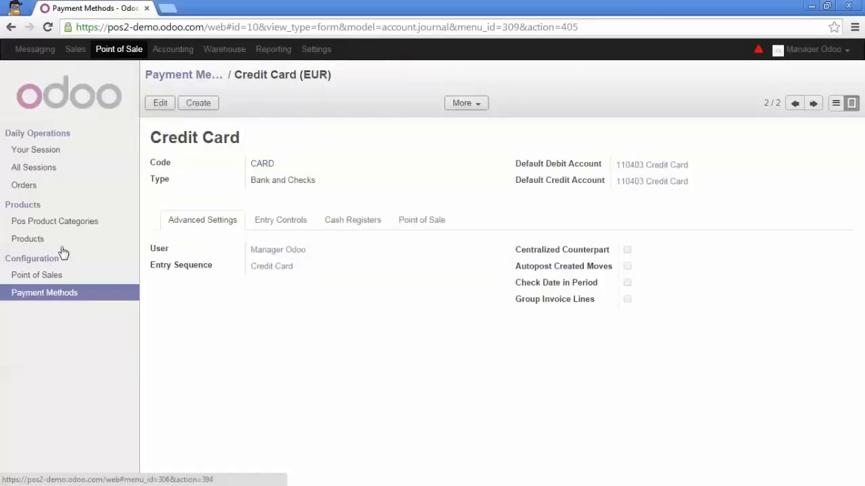
Add Credit Card to the available payment methods of the Cashier Desk point of sale and save its configuration
click(54, 275)
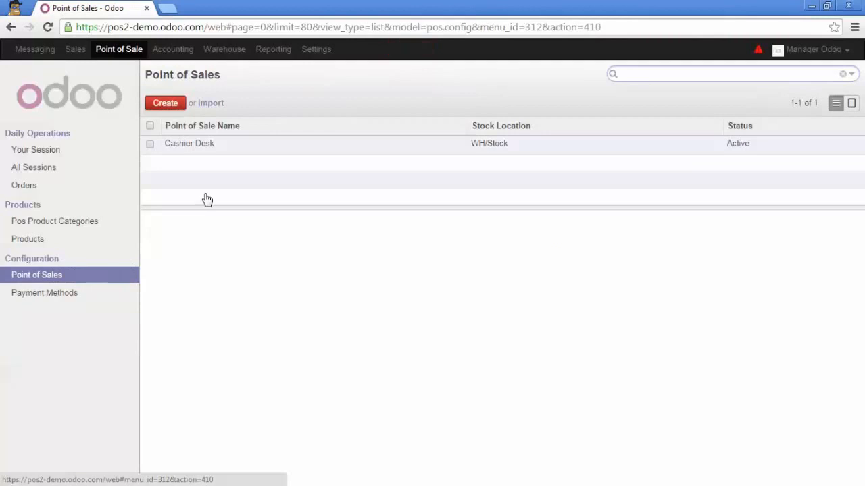
click(212, 153)
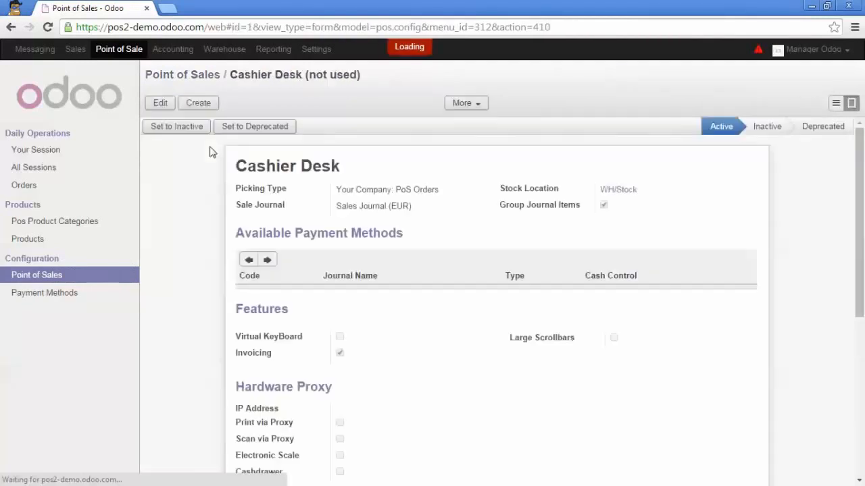
click(164, 106)
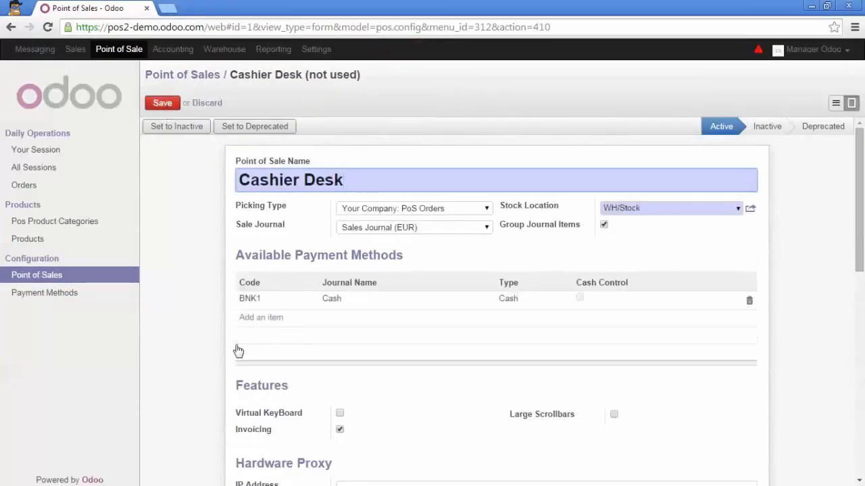
click(254, 318)
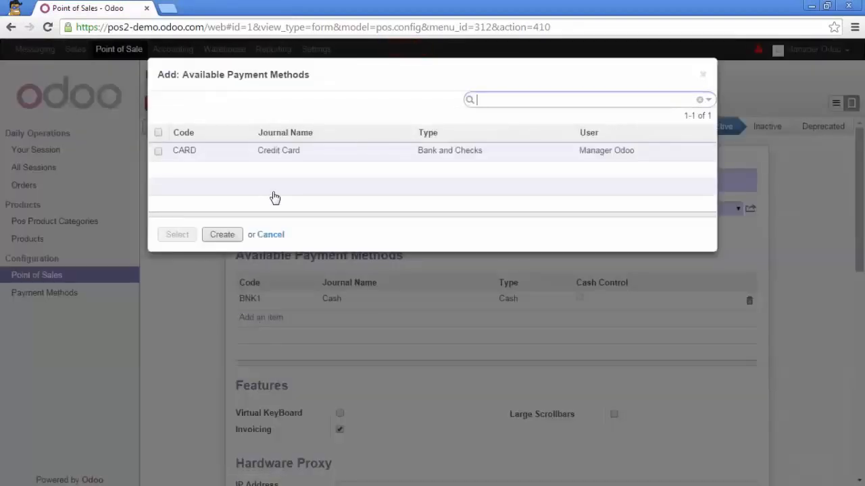
click(288, 153)
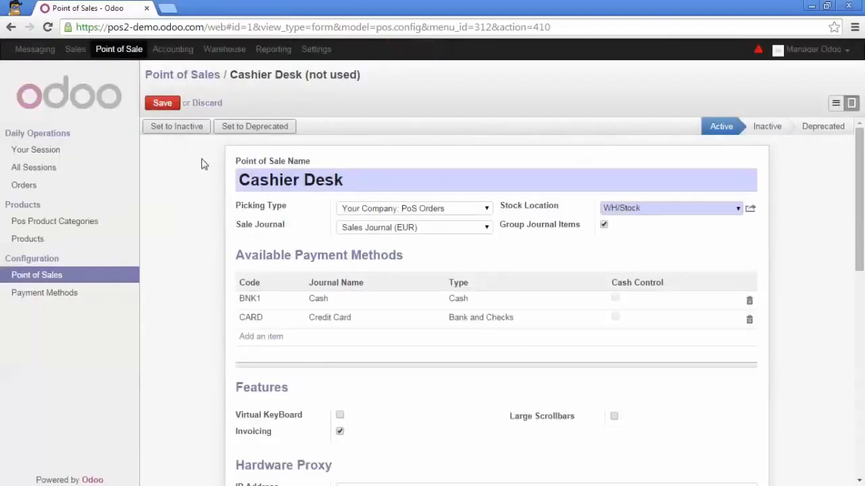
scroll(202, 164, down, 2)
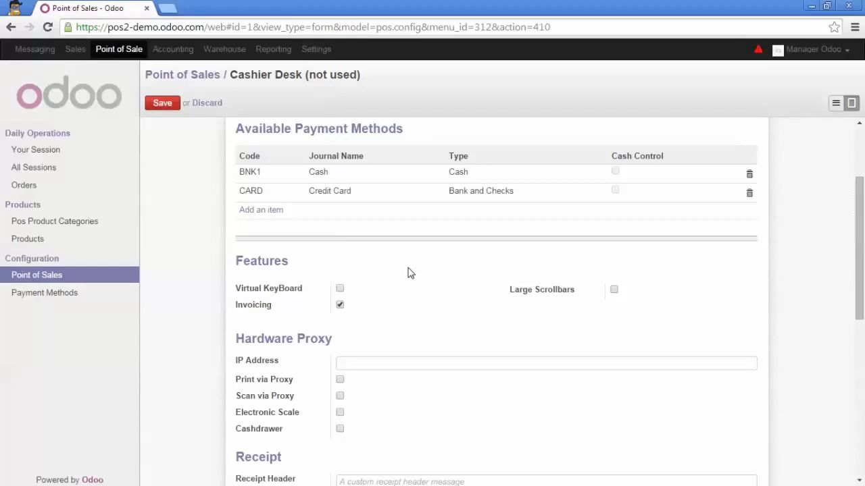
scroll(408, 269, down, 4)
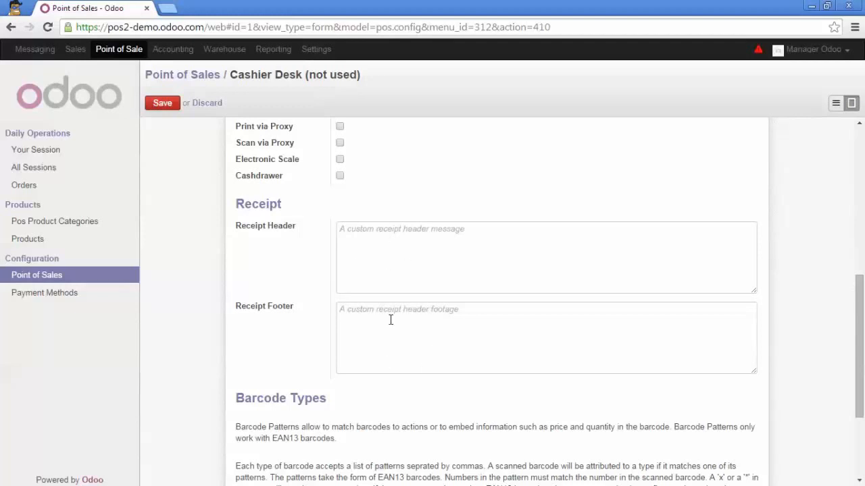
scroll(193, 344, down, 3)
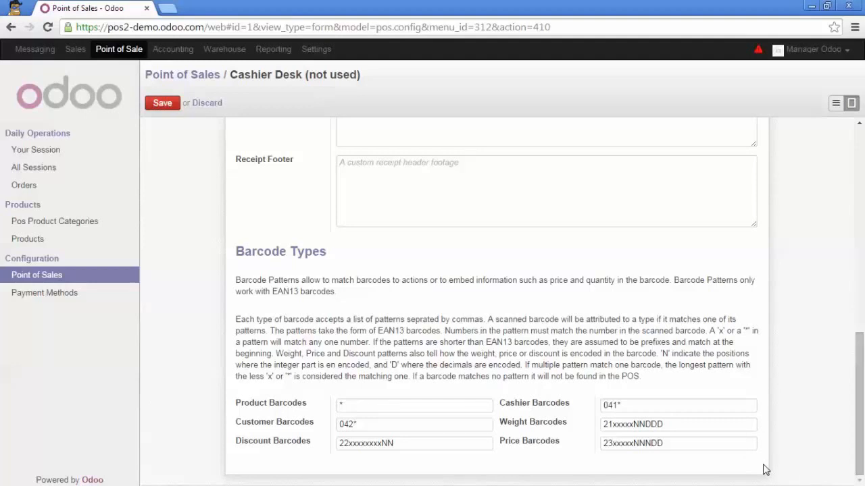
scroll(763, 469, up, 10)
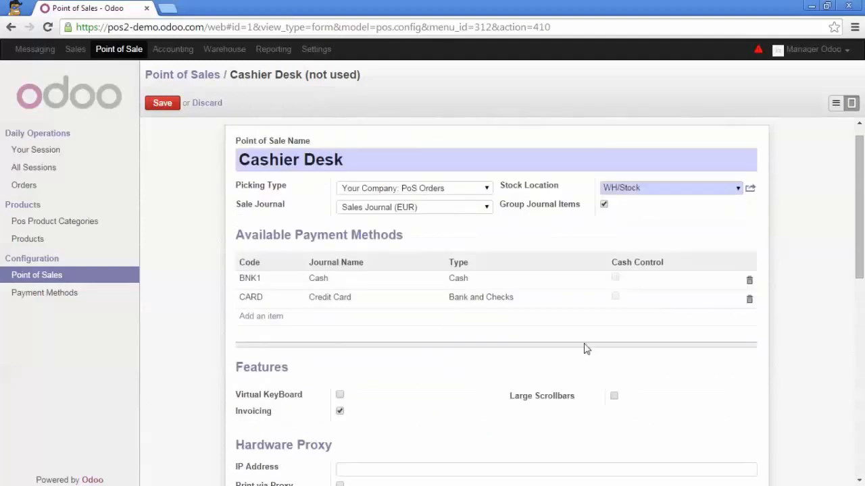
click(170, 110)
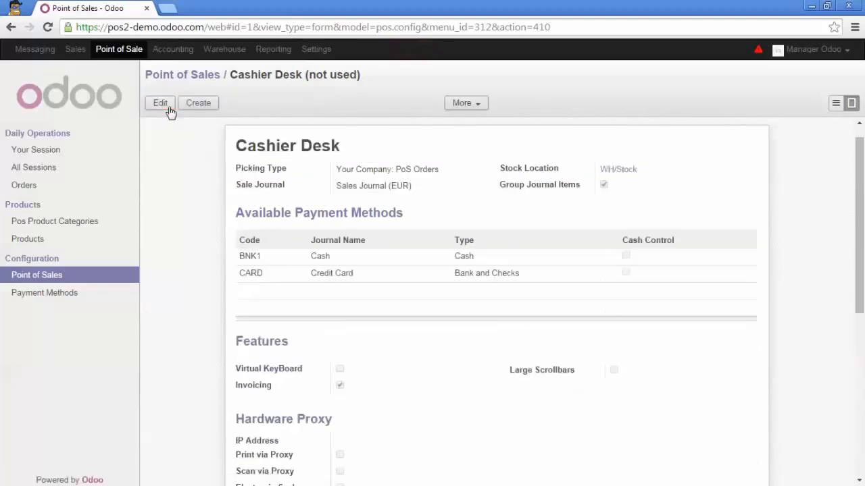